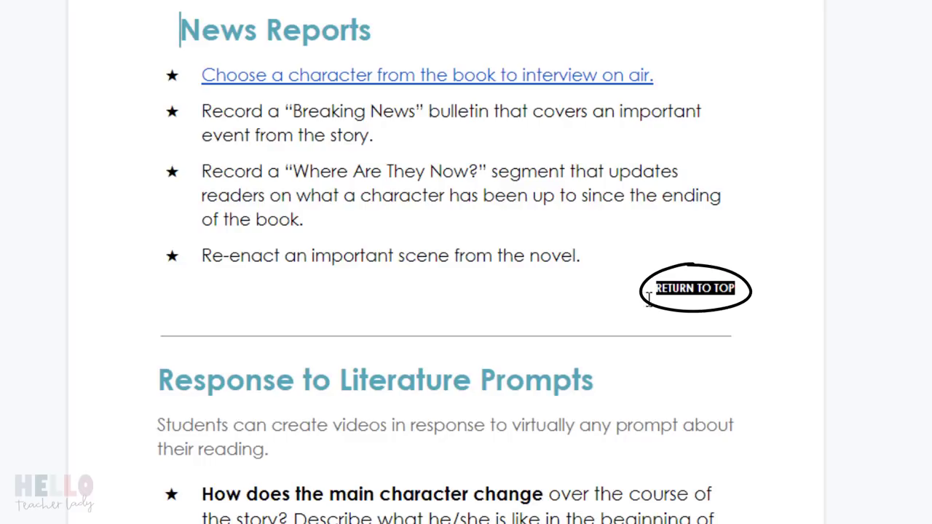
Step: Follow the RETURN TO TOP link below the News Reports section, and view the choice board table in the Choice Board + Responses document
click(673, 289)
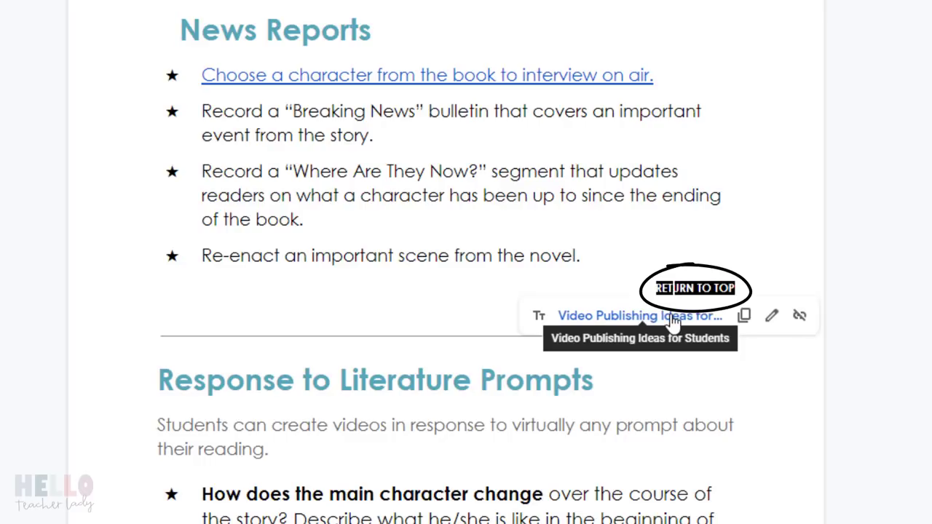
click(673, 318)
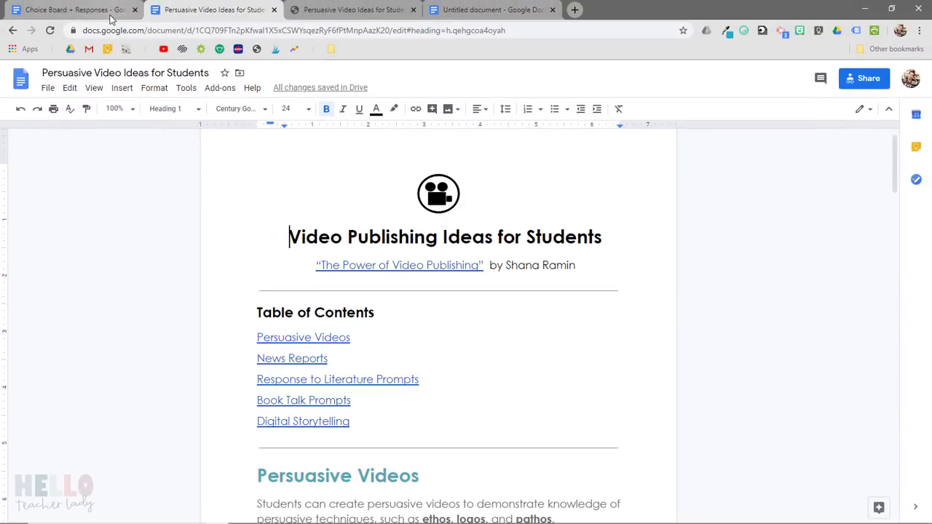
click(109, 17)
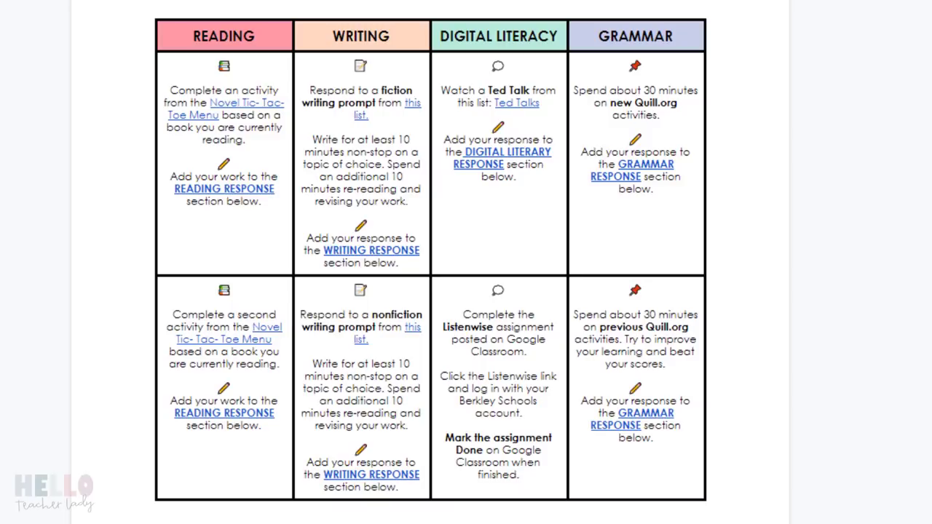
scroll(430, 262, down, 6)
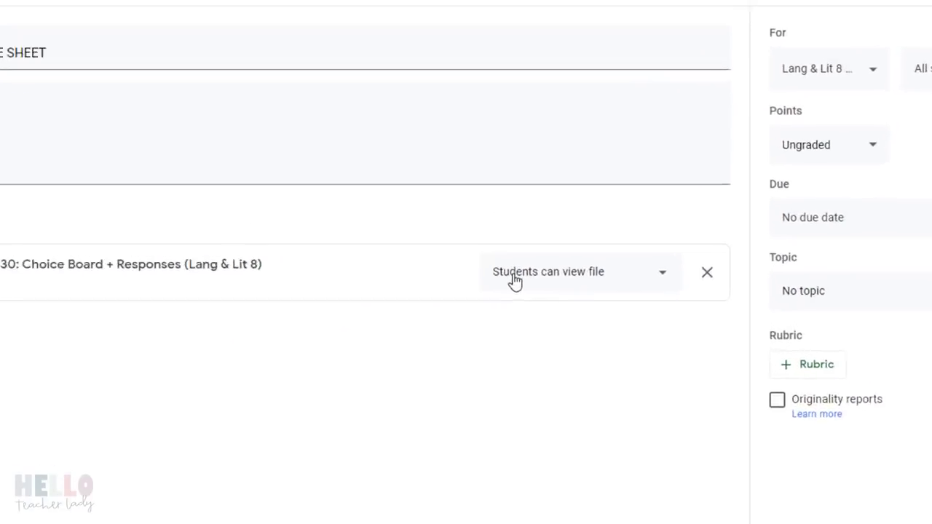
Step: In the Google Classroom assignment, set the attached Choice Board + Responses file to "Make a copy for each student"
click(515, 281)
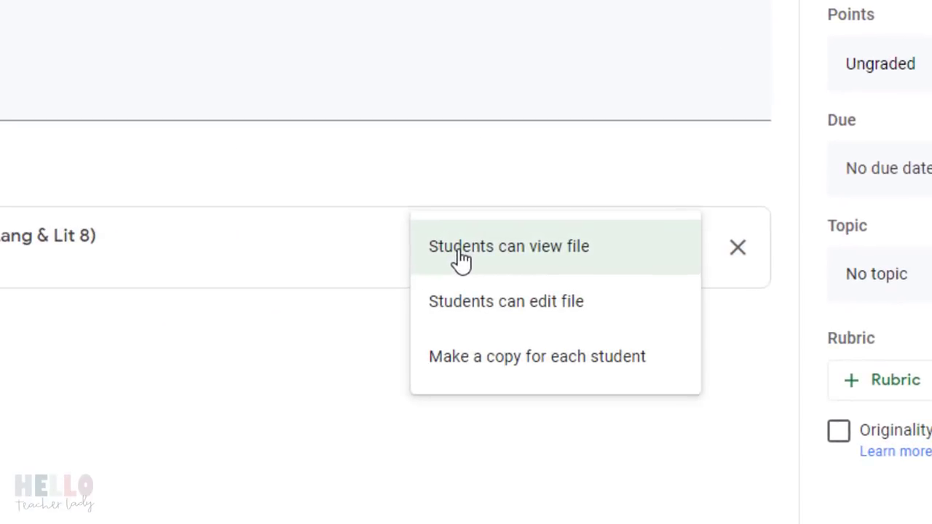
click(539, 363)
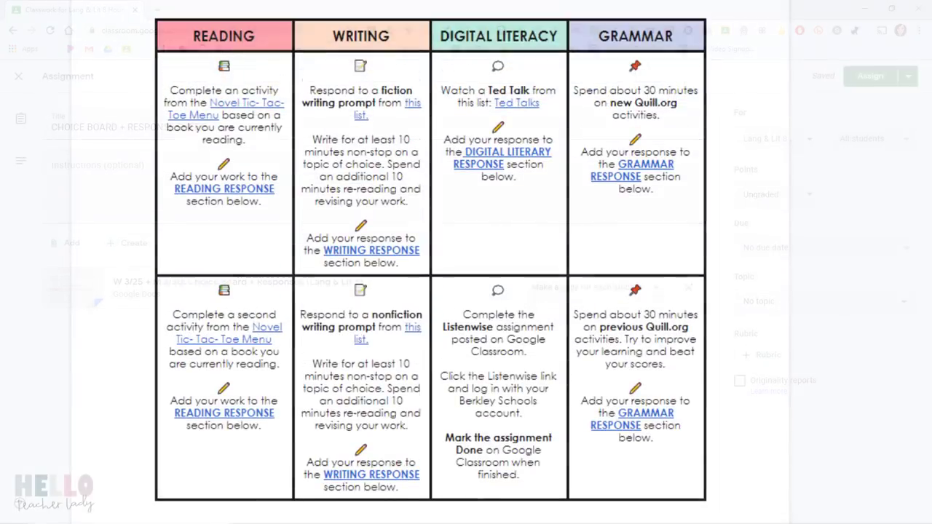
Step: Follow the DIGITAL LITERARY RESPONSE link in the choice board, and return through the footer's CHOICE BOARD OPTIONS link
click(500, 155)
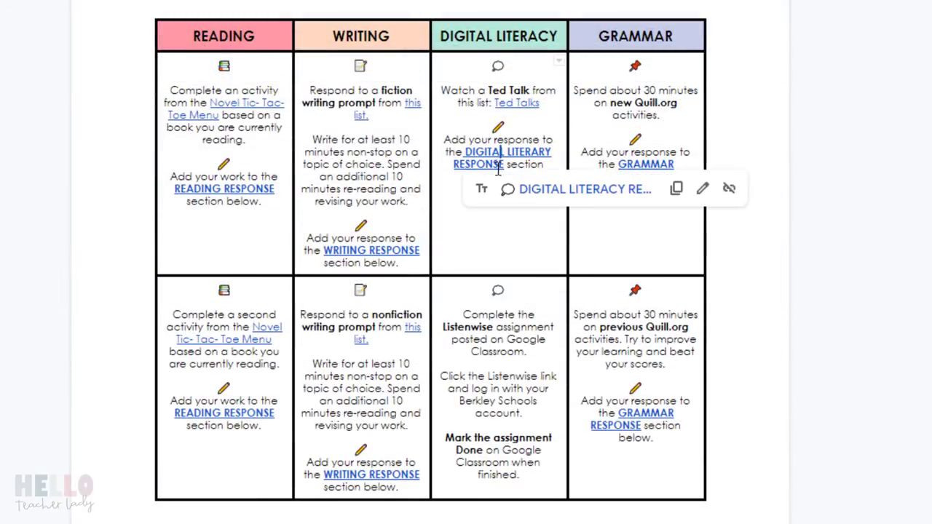
click(539, 195)
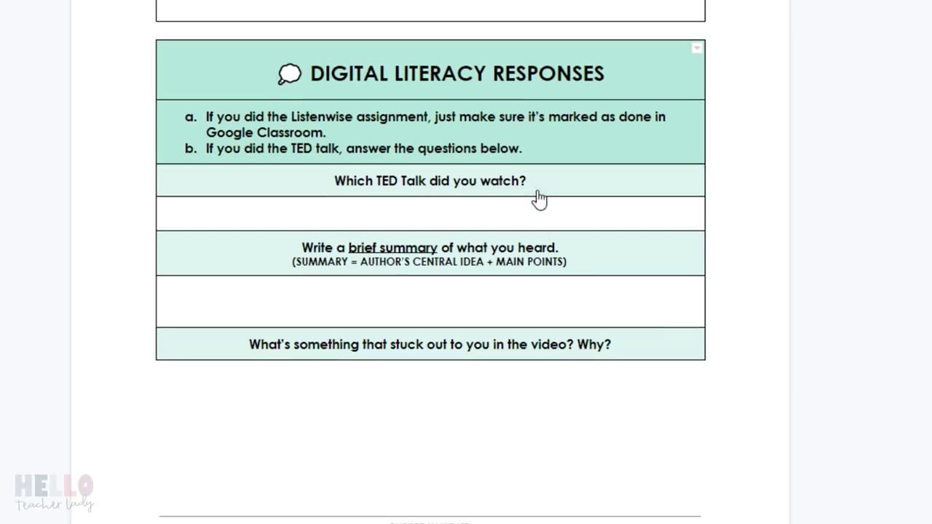
scroll(535, 200, down, 3)
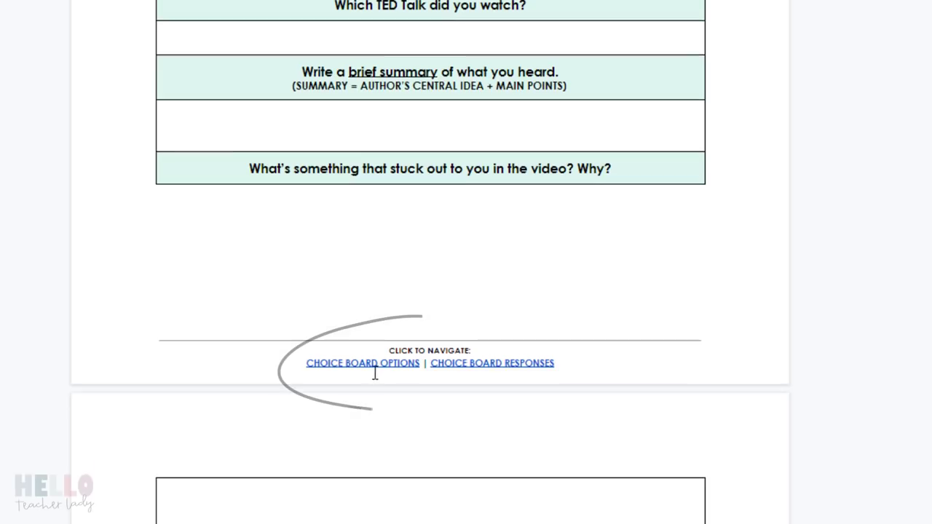
click(370, 363)
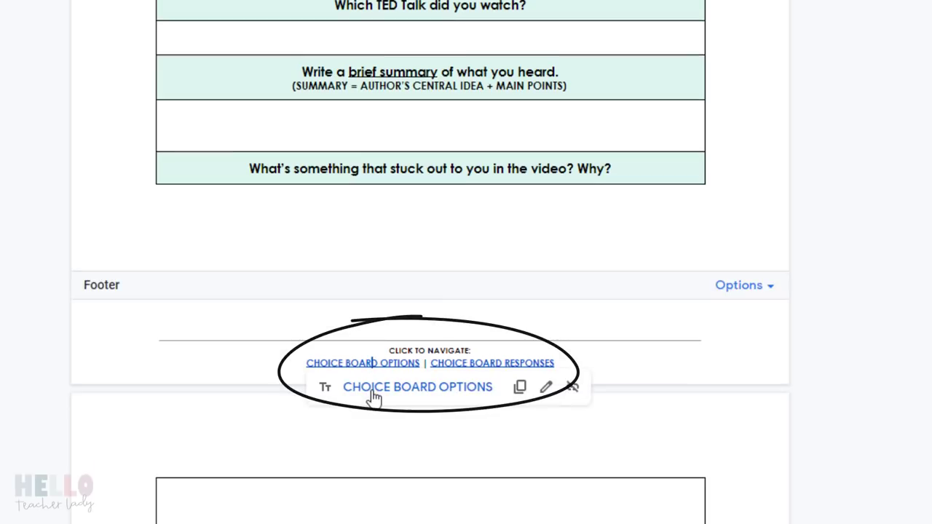
click(374, 393)
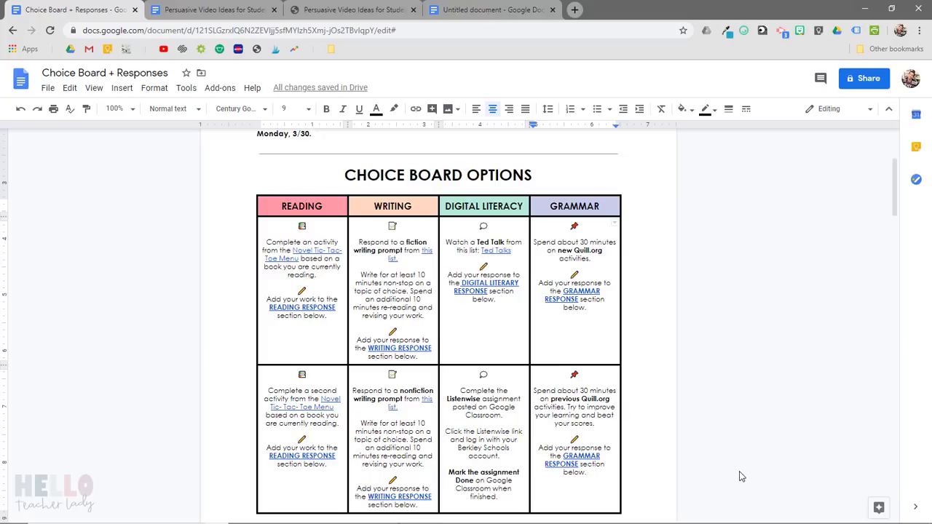
Step: Switch to the untitled document and look through the available paragraph styles from Normal text to Heading 3
click(500, 17)
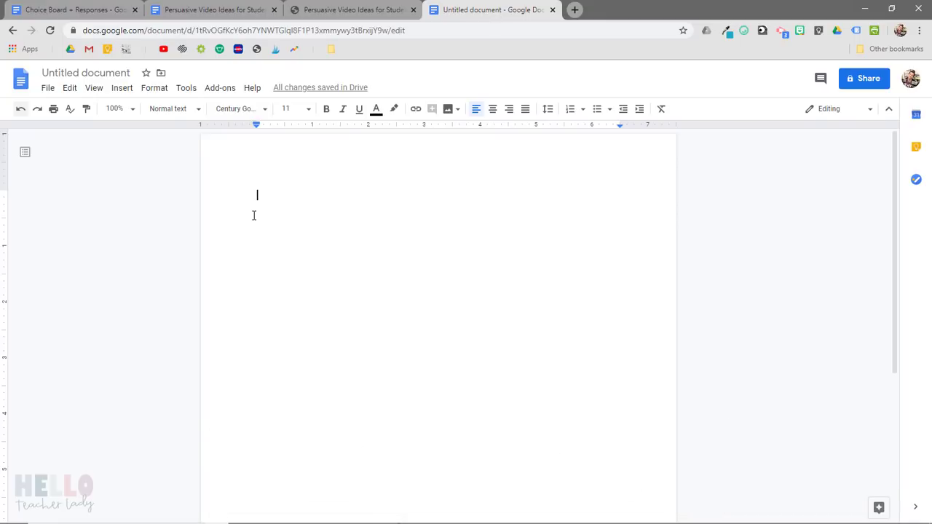
click(169, 112)
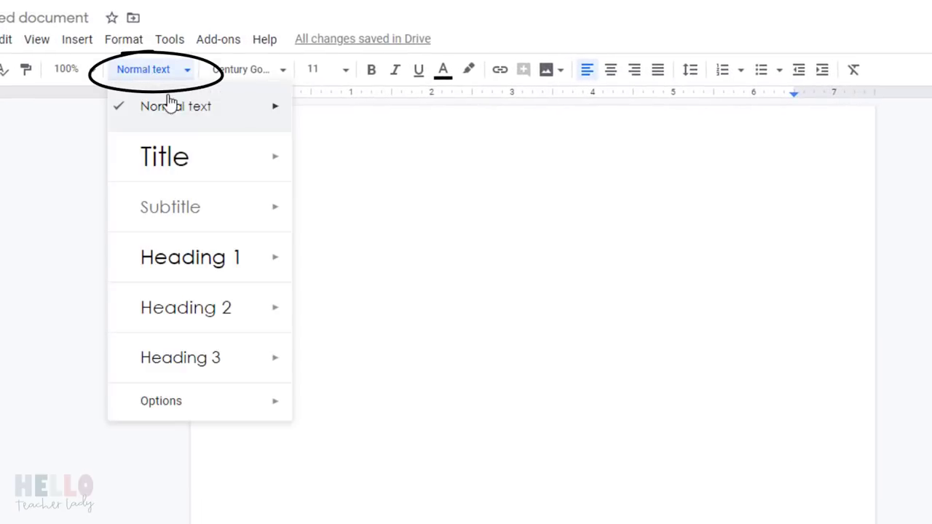
mouse_move(227, 258)
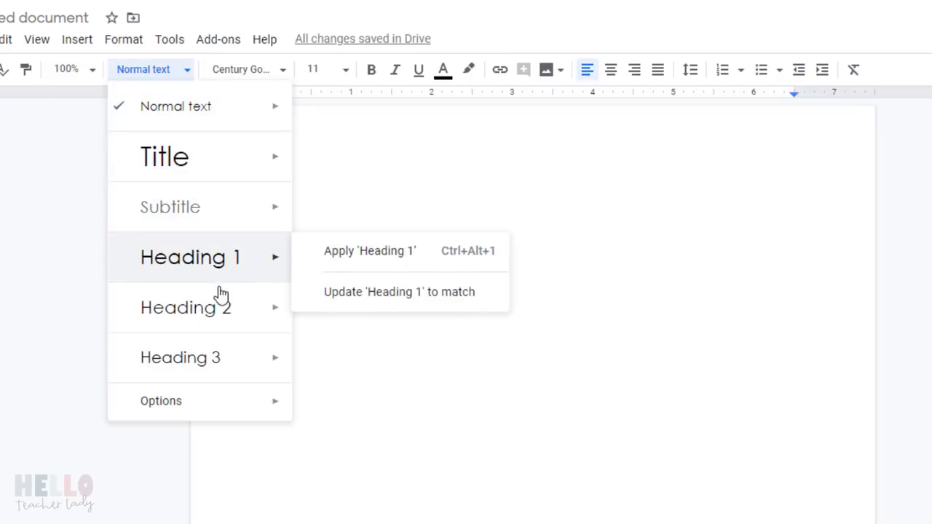
mouse_move(225, 358)
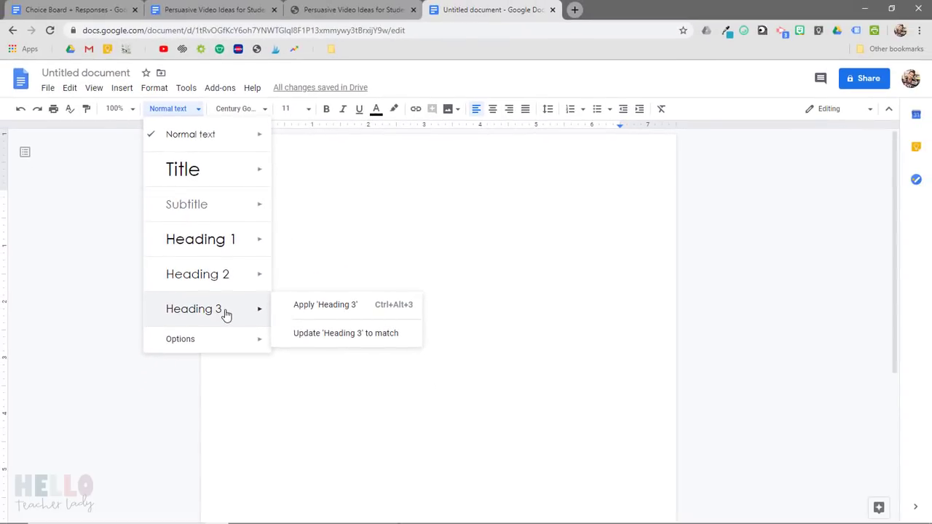
click(400, 189)
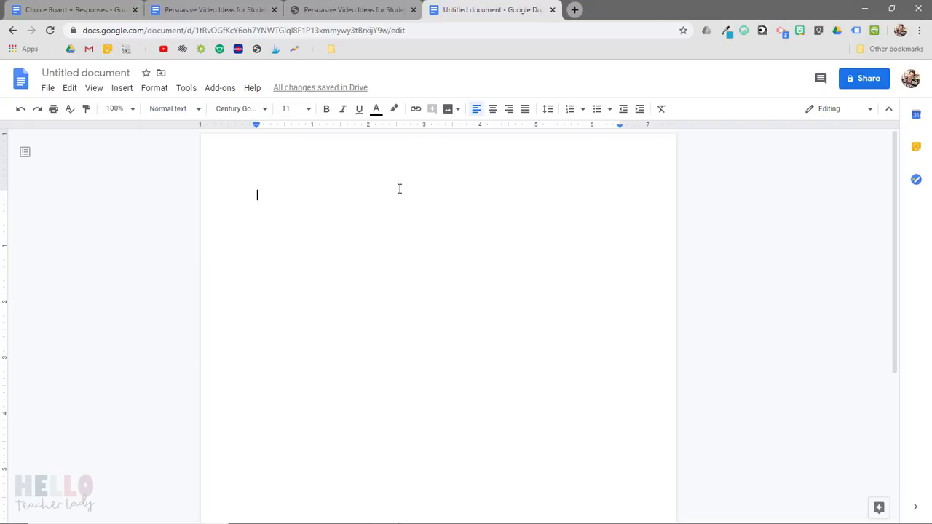
Step: Enter the lines "I am a title", "I am a heading", "I am a subheading" and "I am normal text.", followed by a pasted Lorem ipsum paragraph
text(I am normal text)
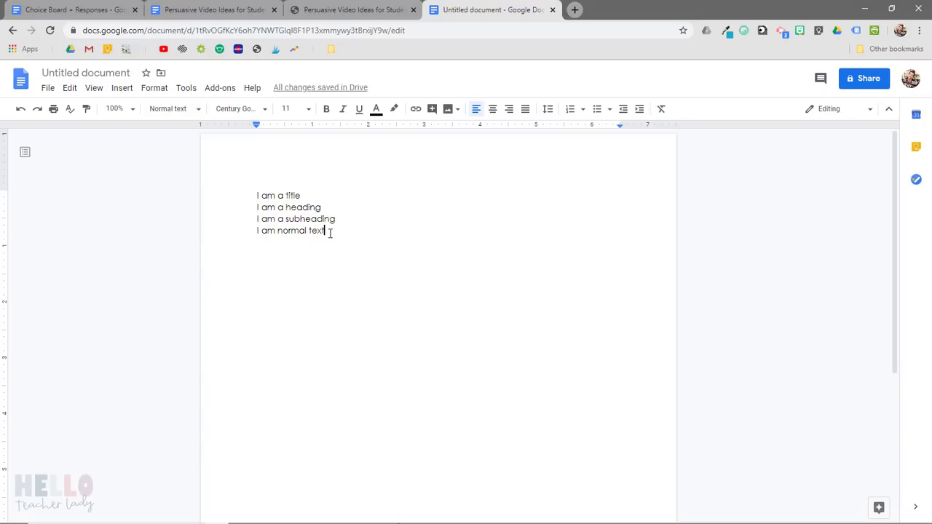
text(.)
key(ctrl+v)
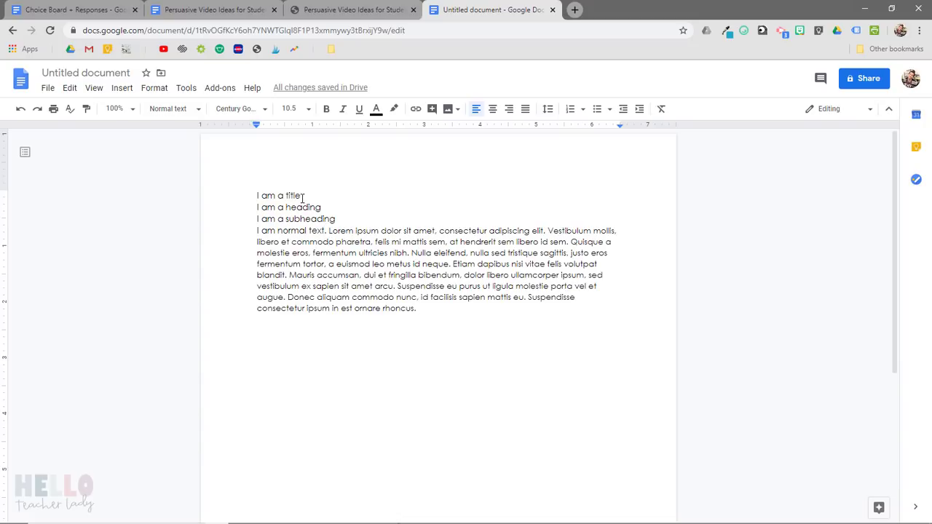
Step: Apply the Title style to "I am a title" and the Heading 1 style to "I am a heading"
drag(302, 197, 245, 198)
click(175, 108)
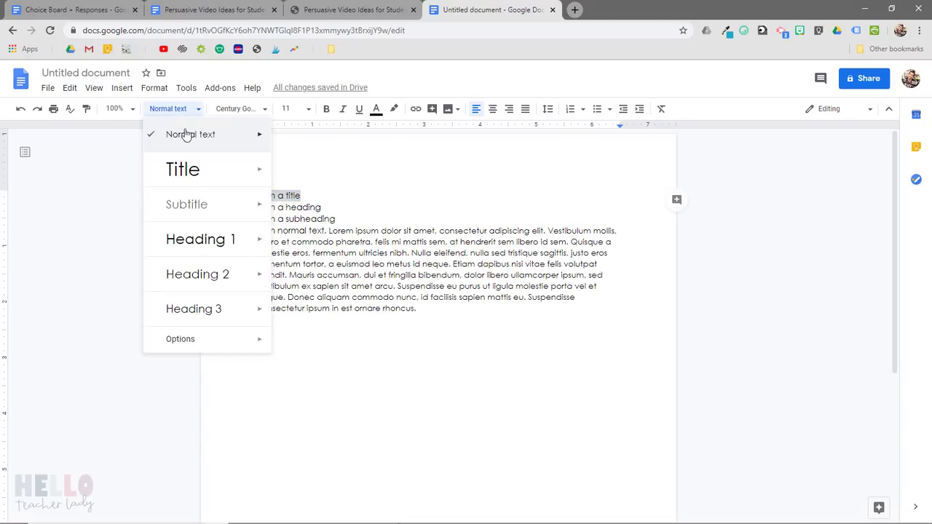
click(191, 182)
drag(325, 227, 247, 226)
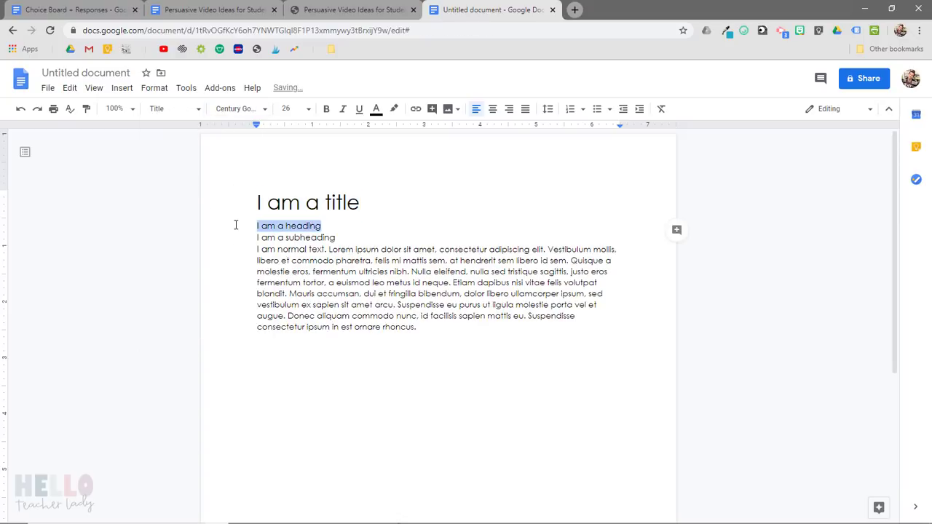
click(175, 109)
click(193, 238)
Step: Apply the Heading 2 style to "I am a subheading" and the Normal text style to the body paragraph
drag(358, 265, 222, 263)
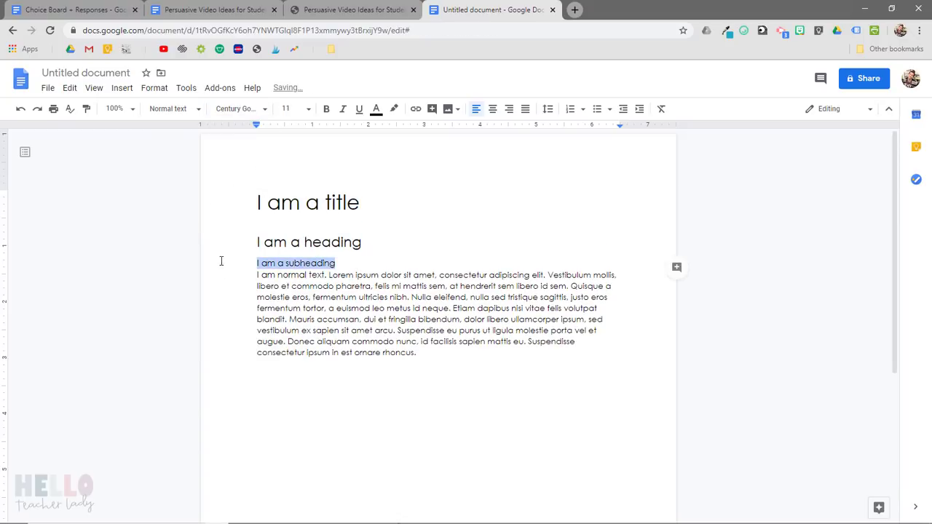
click(168, 109)
click(191, 272)
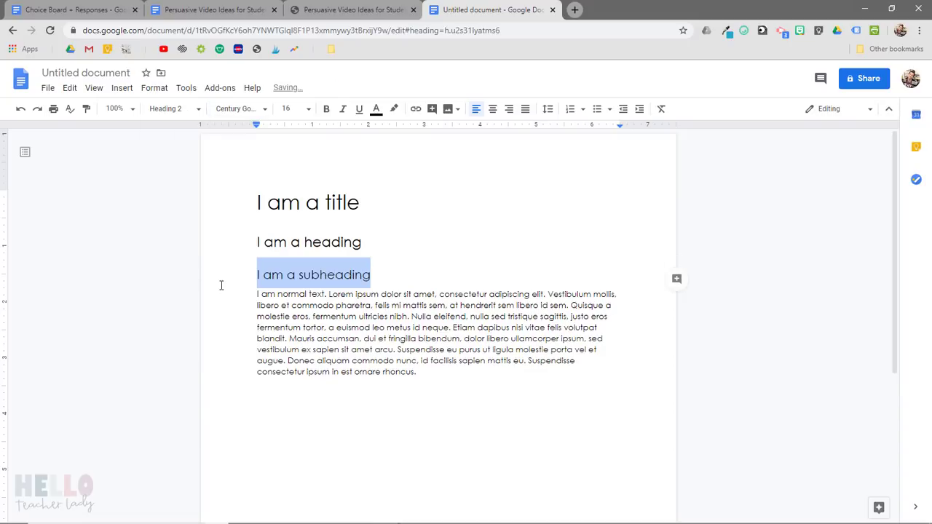
drag(239, 296, 455, 376)
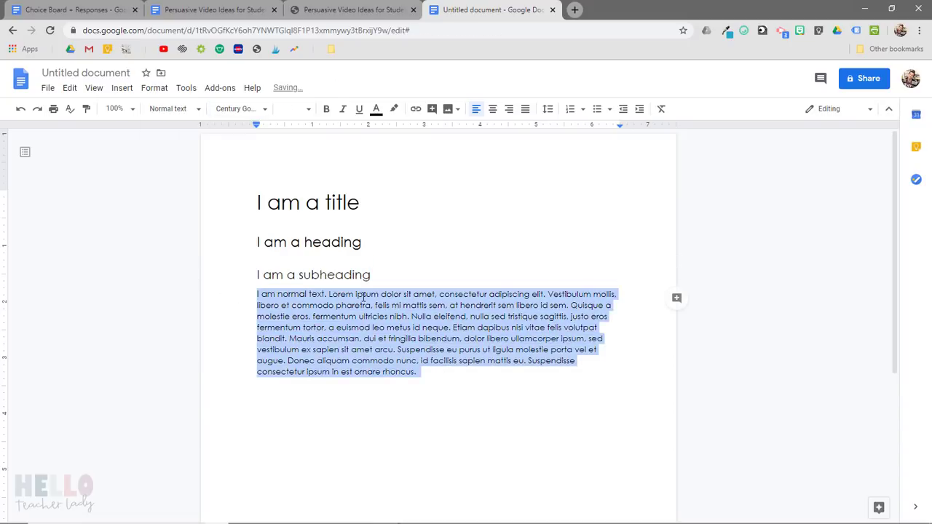
click(175, 109)
click(196, 139)
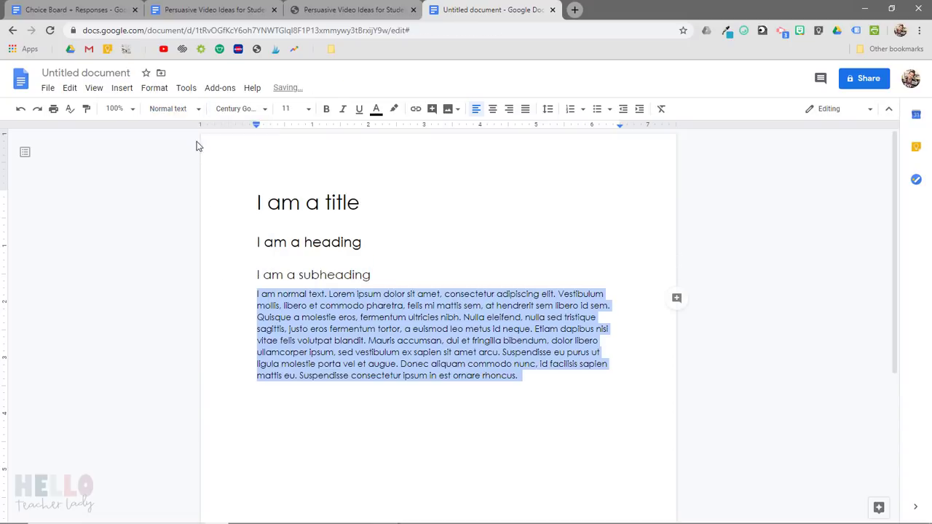
Step: Copy the whole styled block from title to body paragraph and paste a duplicate on a new line below it
click(538, 383)
drag(539, 382, 183, 207)
click(524, 382)
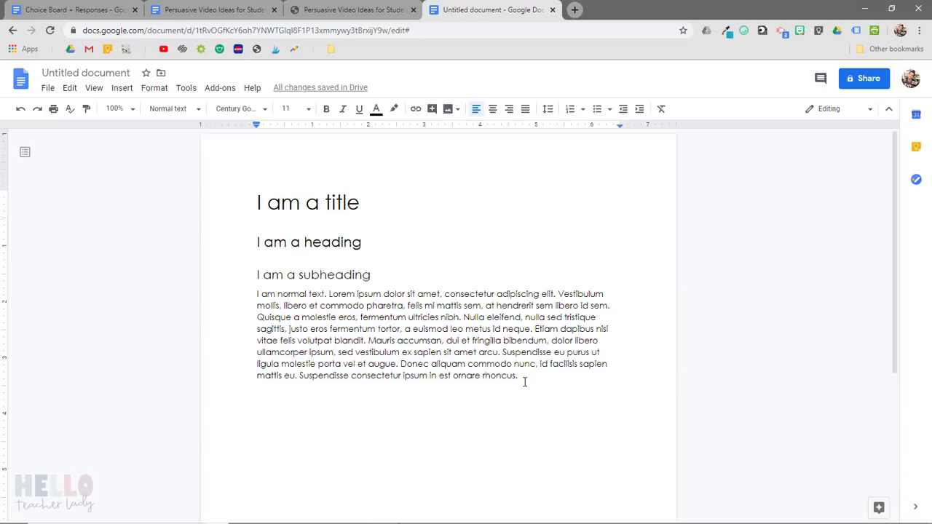
key(Return)
key(ctrl+v)
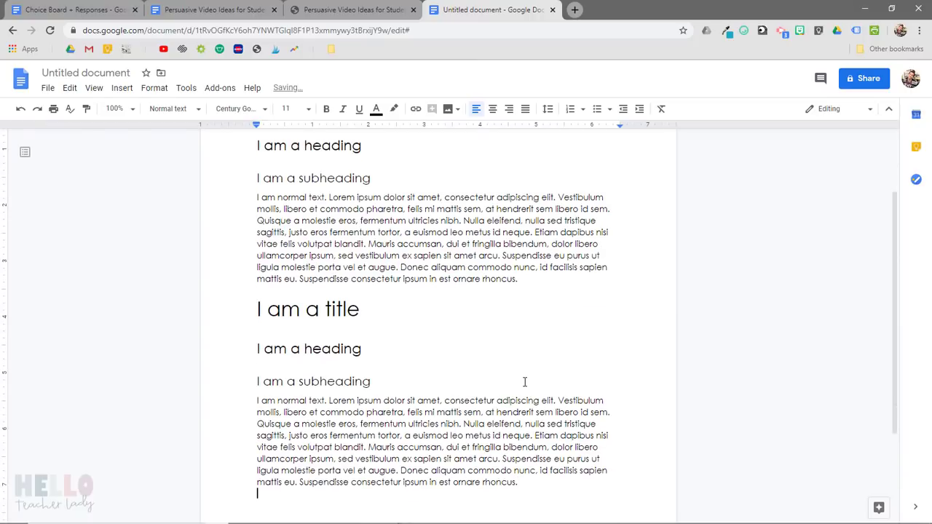
Step: Show the document outline
scroll(524, 383, up, 2)
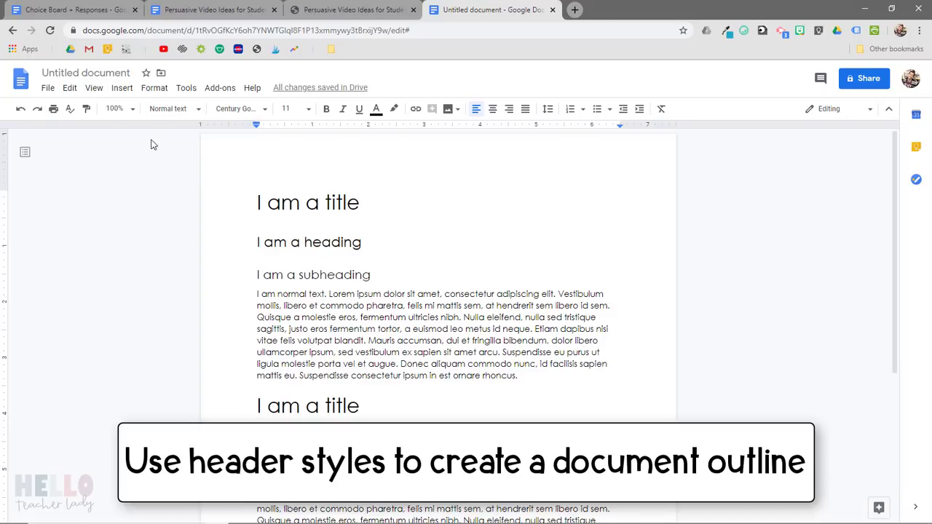
click(94, 88)
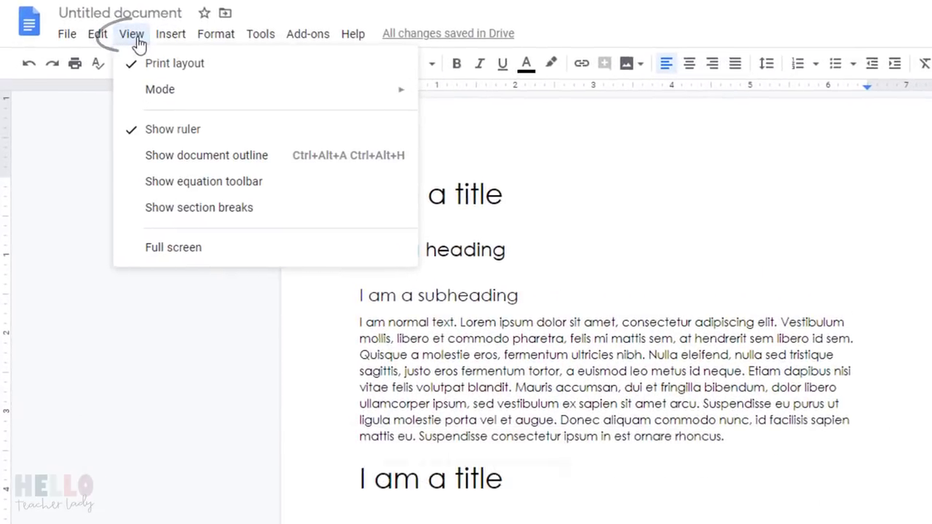
click(180, 157)
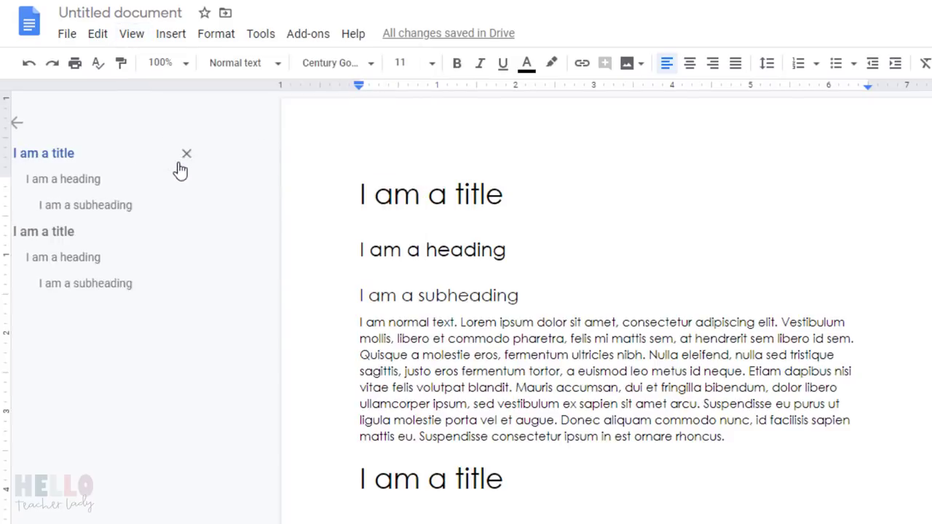
Step: Use the outline to jump to the first heading, the first subheading and the second title
click(100, 191)
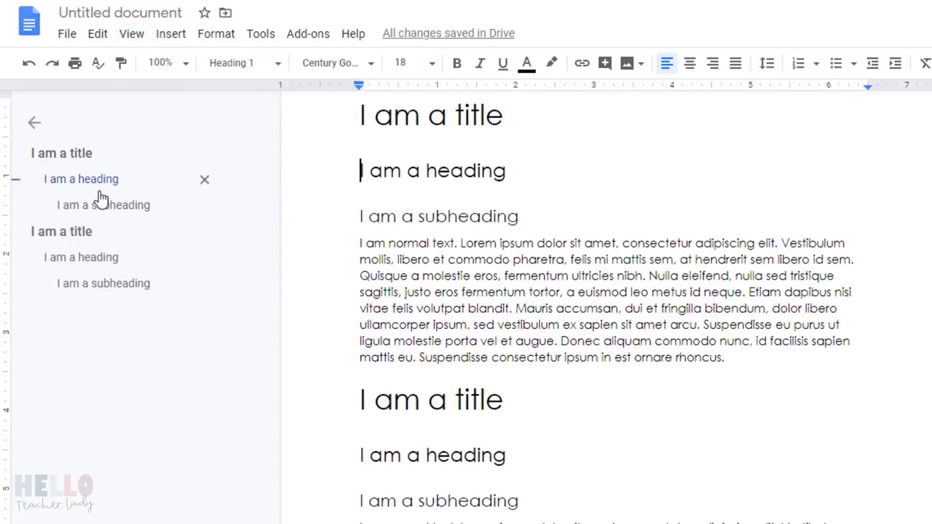
click(105, 210)
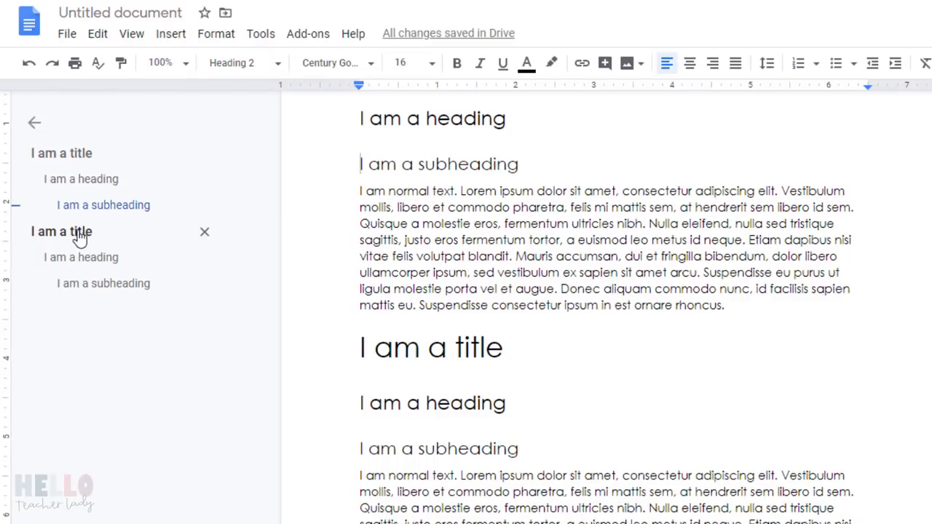
click(79, 235)
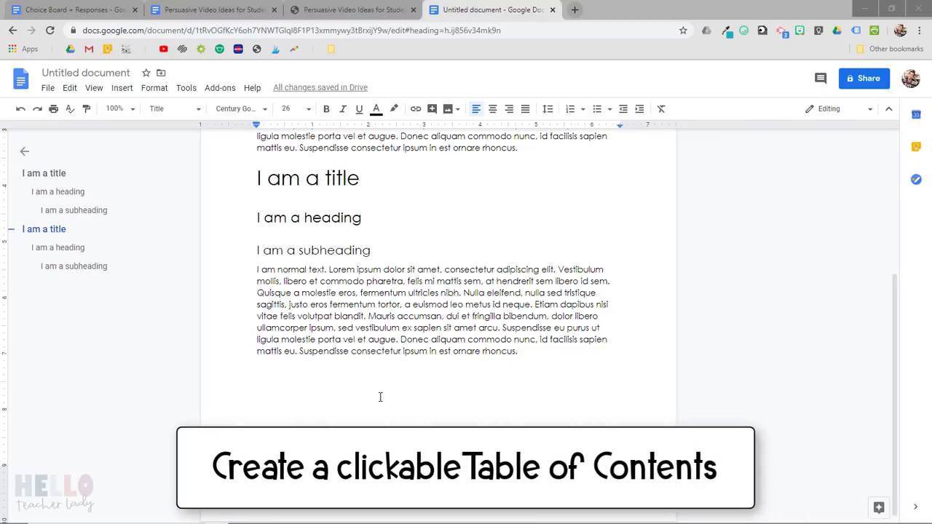
Step: Insert a table of contents with blue links directly before the first "I am a title"
scroll(385, 399, up, 3)
click(256, 204)
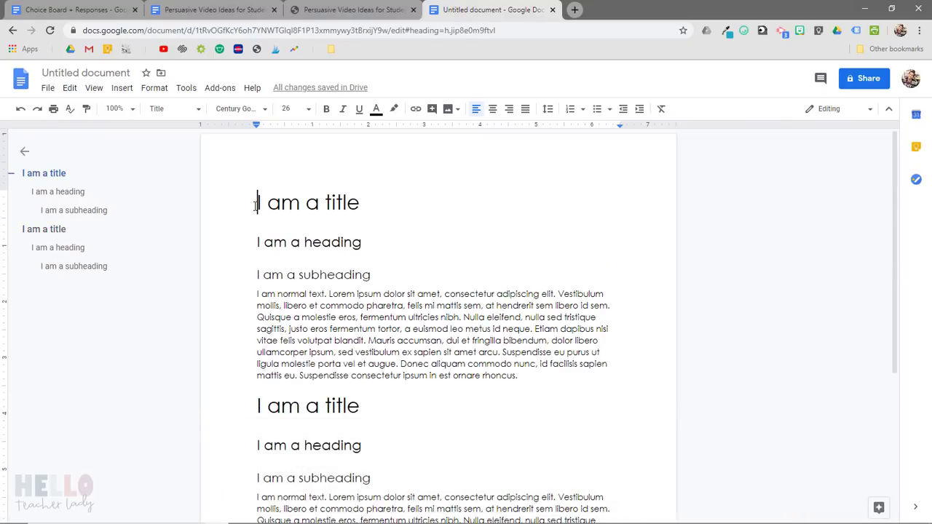
click(122, 88)
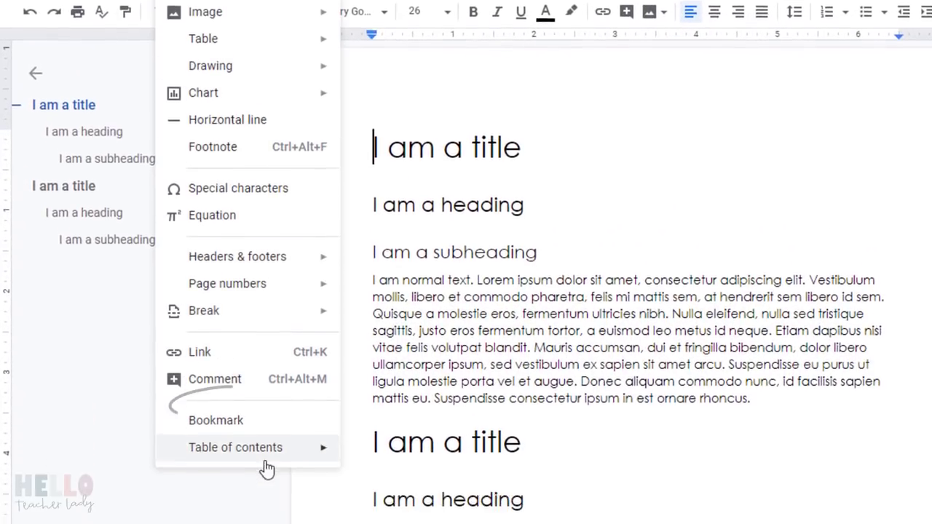
mouse_move(271, 519)
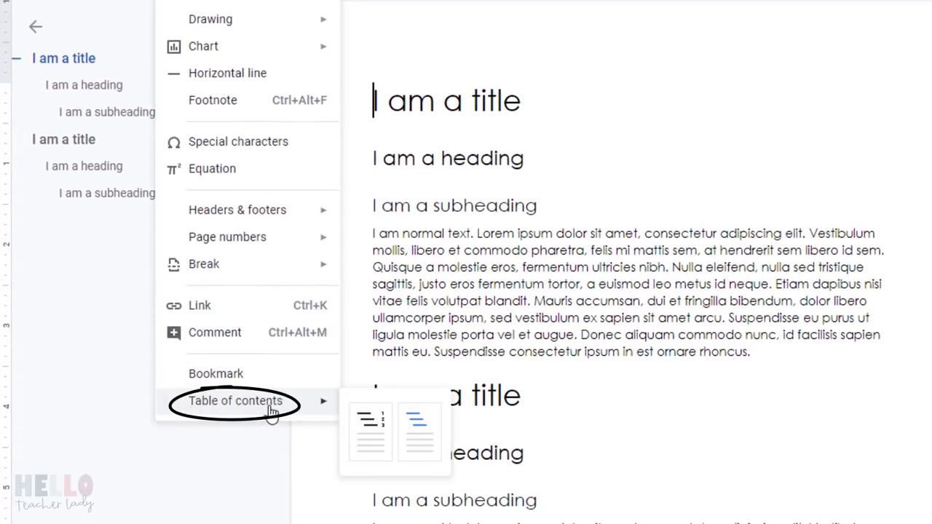
click(412, 456)
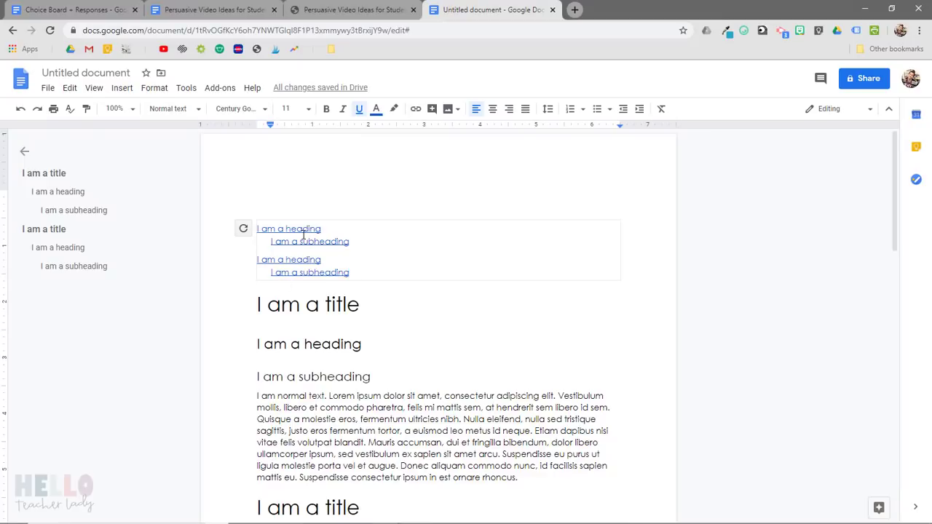
Step: Test the last "I am a subheading" link in the table of contents and return to the start of the document
click(306, 275)
click(322, 294)
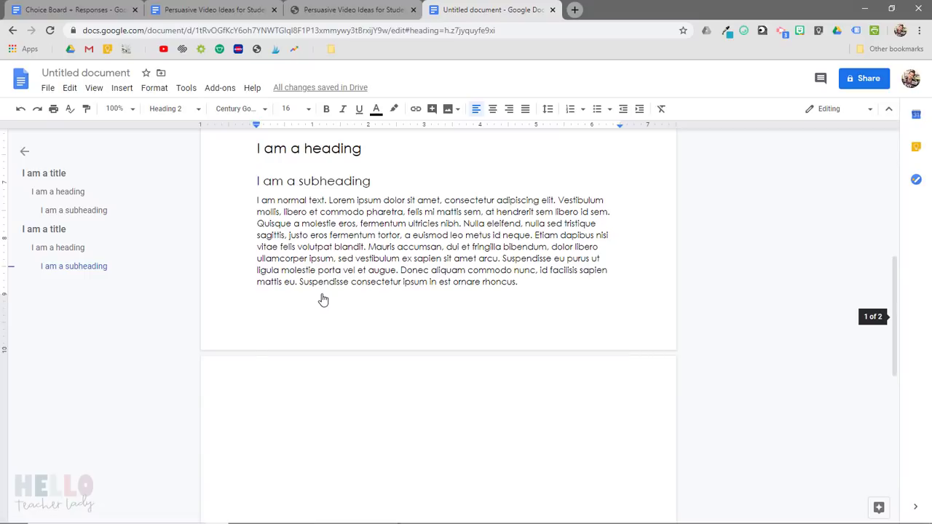
scroll(324, 300, up, 2)
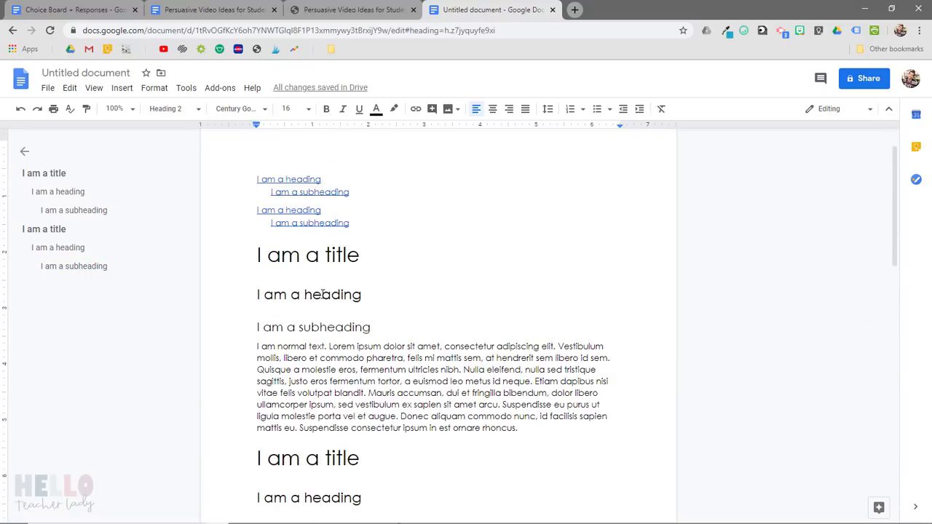
Step: Insert a second table of contents, with page numbers, on the empty line between the blue-link one and the title
click(257, 238)
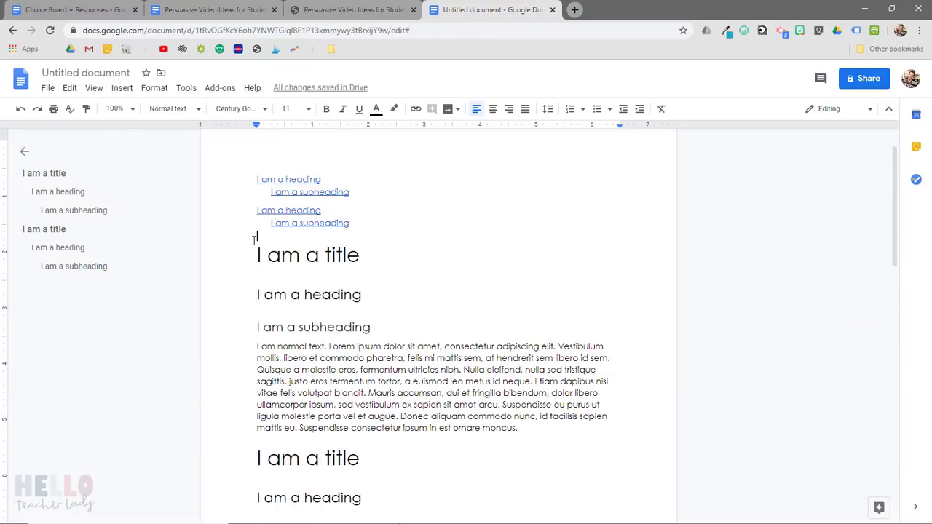
click(122, 87)
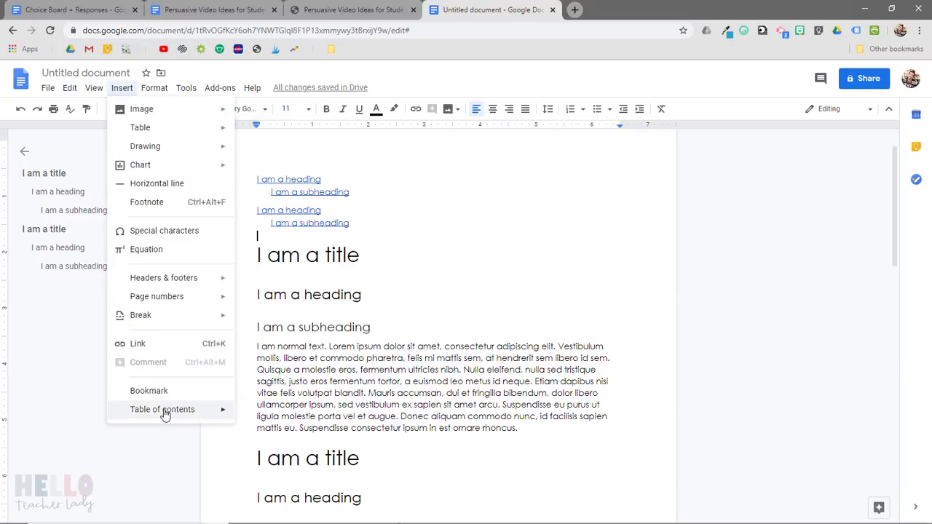
mouse_move(163, 410)
click(247, 433)
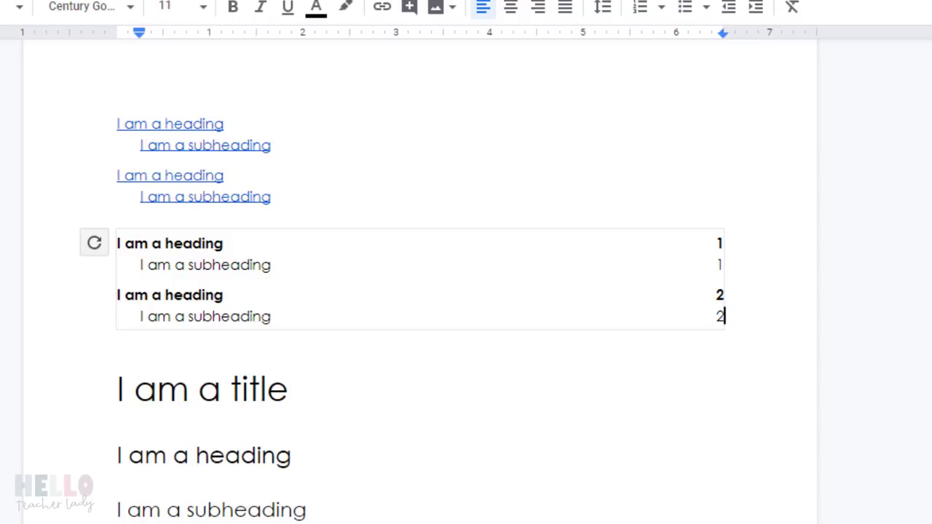
Step: Follow the last "I am a subheading" entry in the table of contents with page numbers
click(185, 311)
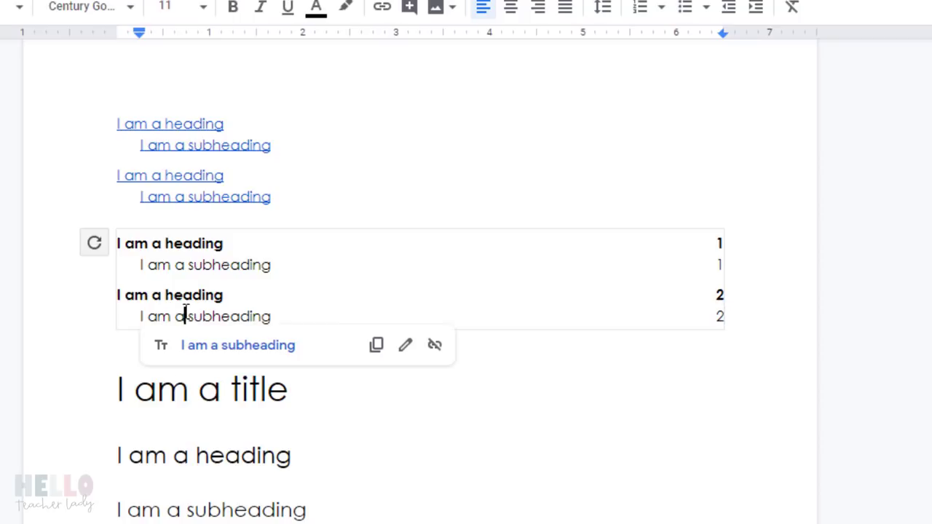
click(201, 347)
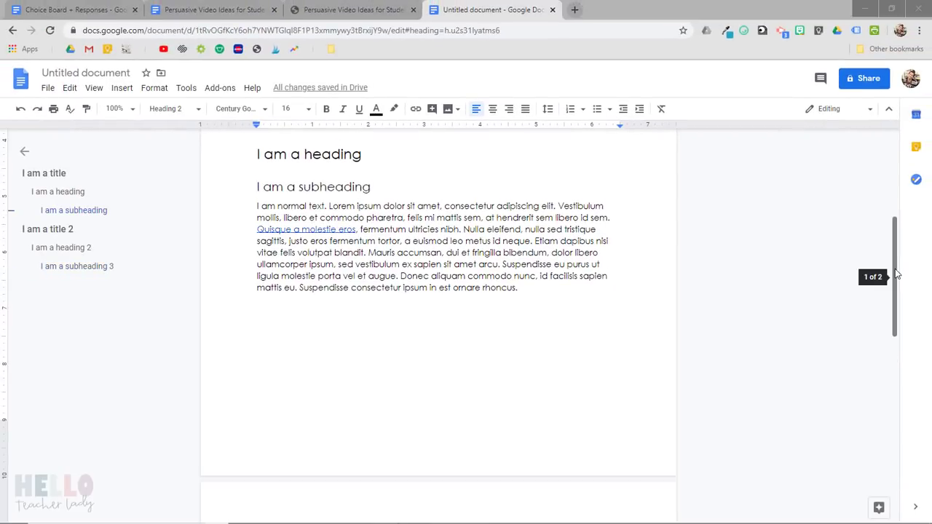
Step: Copy the block from "I am a heading 2" through its body paragraph and paste it twice on a new line below
scroll(897, 274, down, 5)
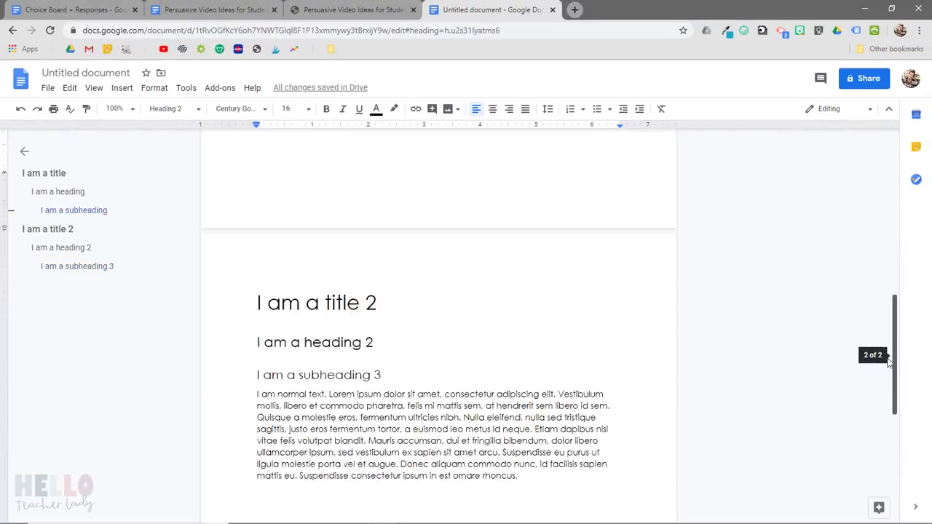
drag(568, 333, 206, 205)
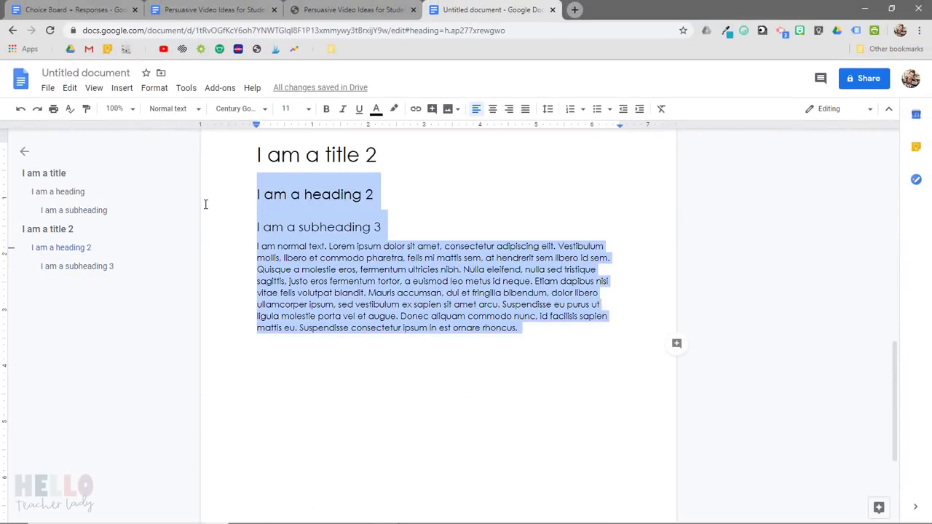
key(ctrl+c)
click(535, 324)
key(Return)
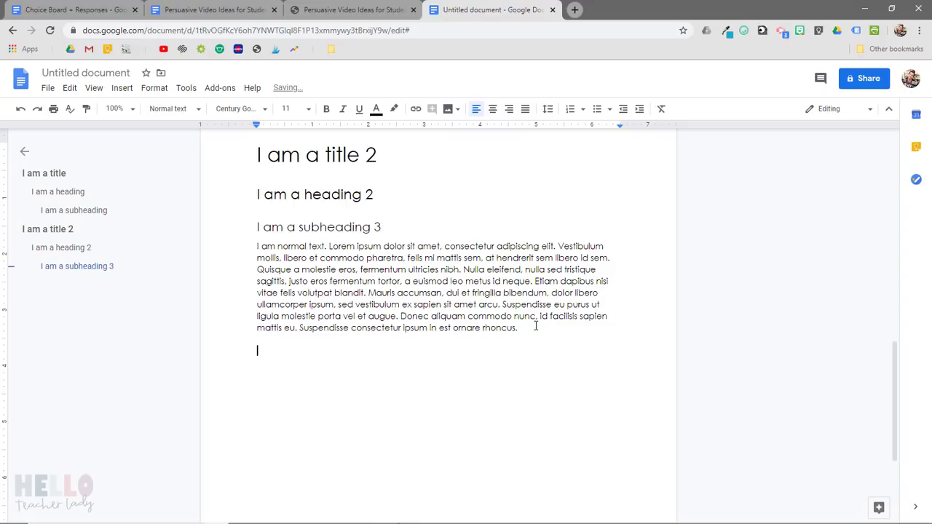
key(ctrl+v)
key(ctrl+v)
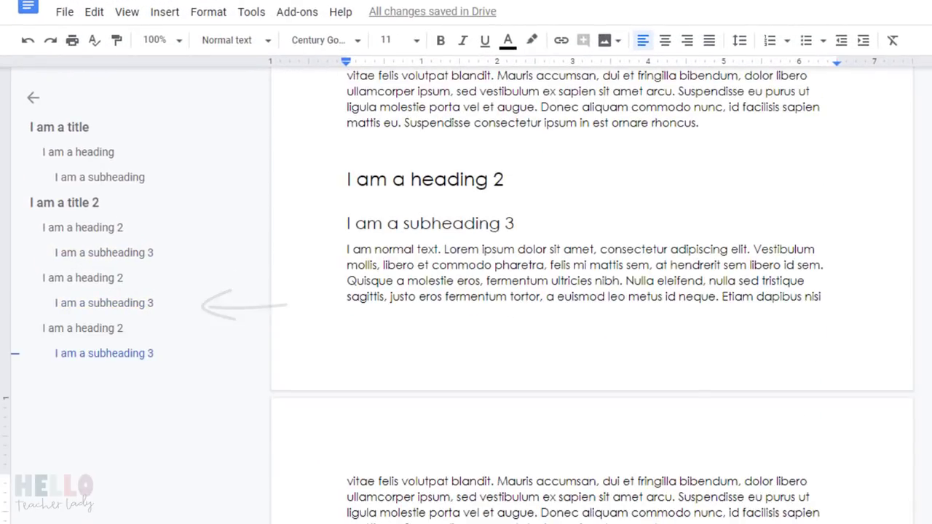
Step: Update the table of contents with page numbers to include the added headings
scroll(592, 291, up, 16)
scroll(593, 291, up, 3)
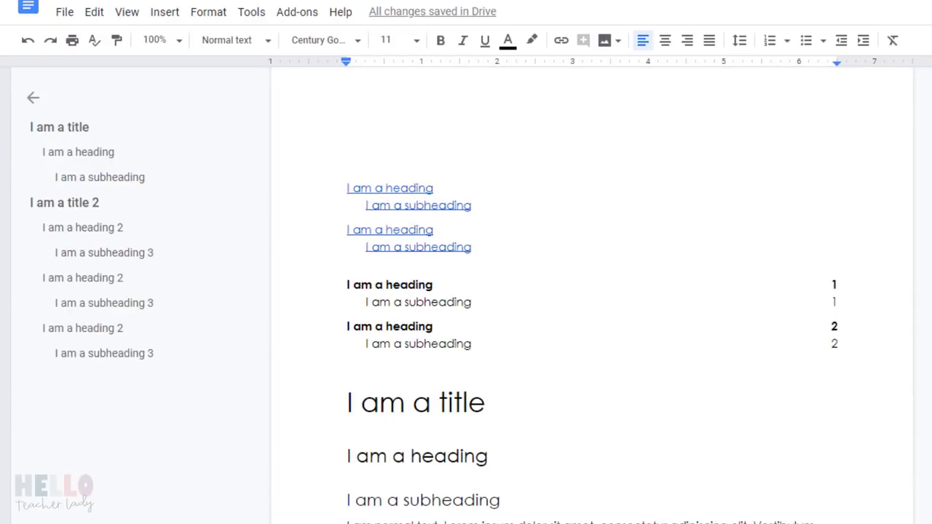
click(331, 288)
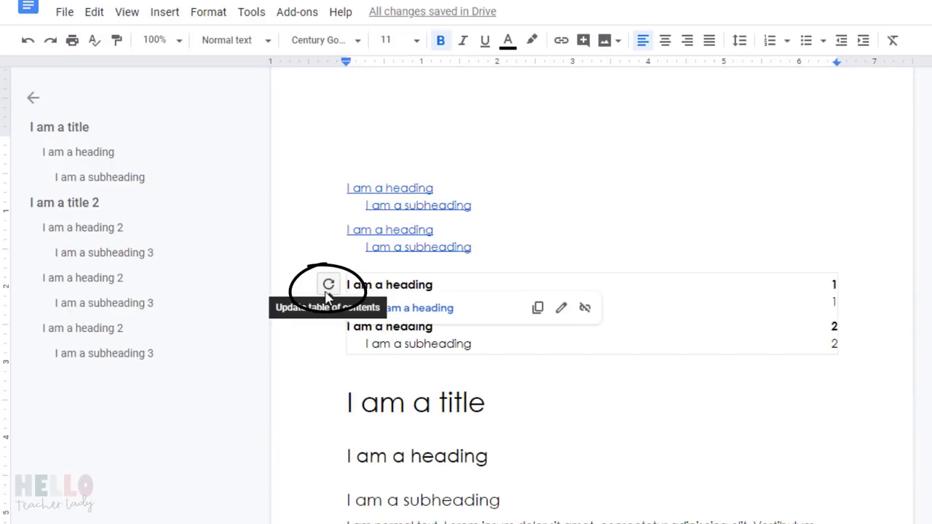
click(327, 294)
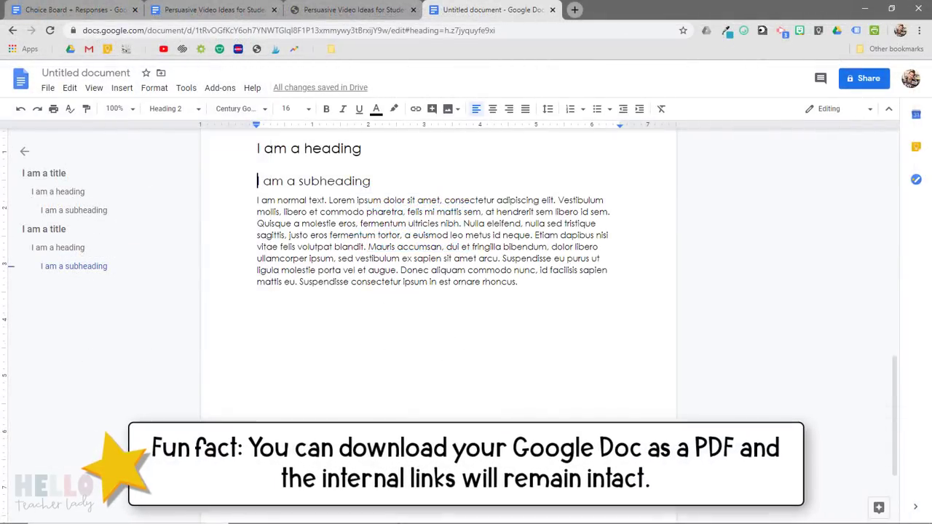
Step: Show the document's download formats, including PDF Document (.pdf)
click(47, 87)
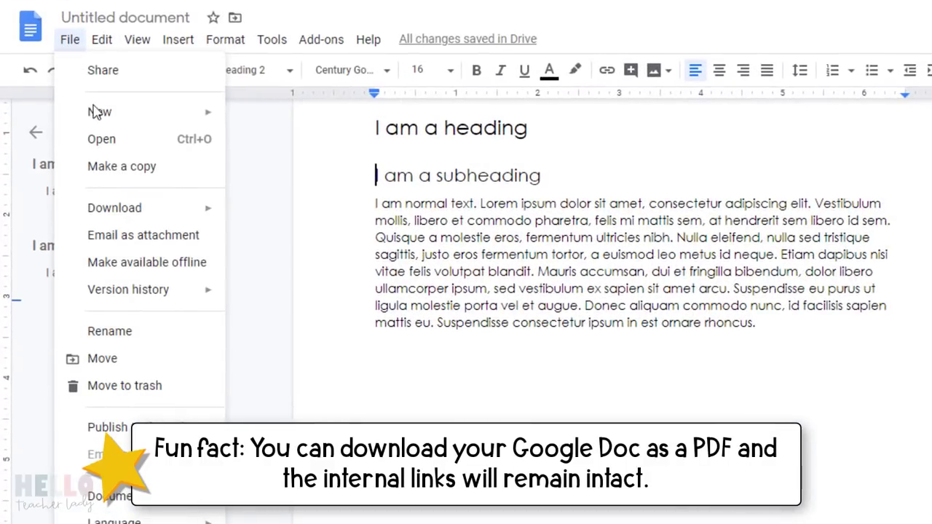
mouse_move(218, 217)
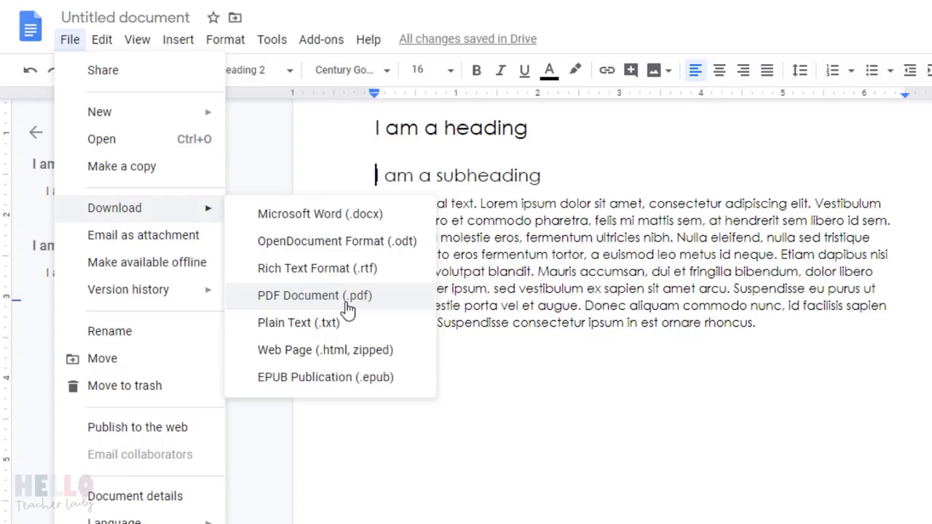
Step: In the Persuasive Video Ideas for Students PDF, test the Persuasive Videos and Book Talk Prompts links, returning to the top after each
click(329, 13)
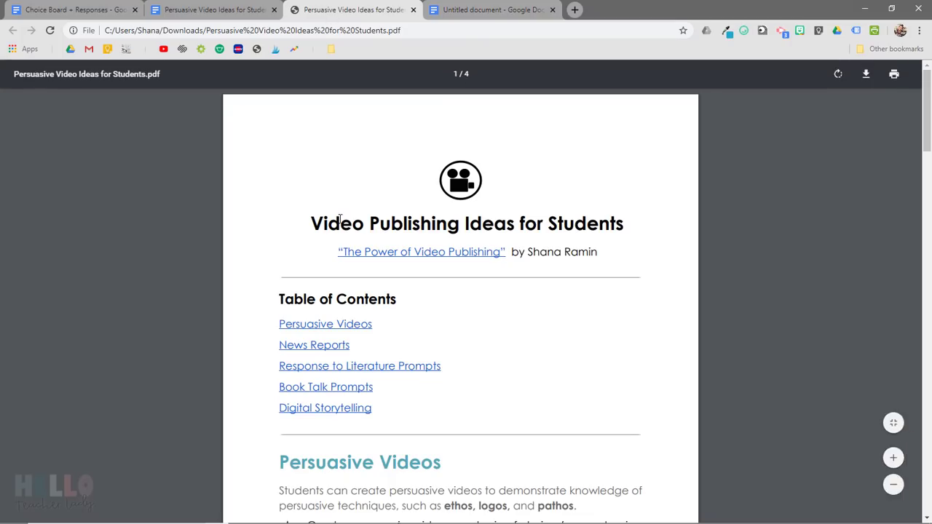
click(327, 332)
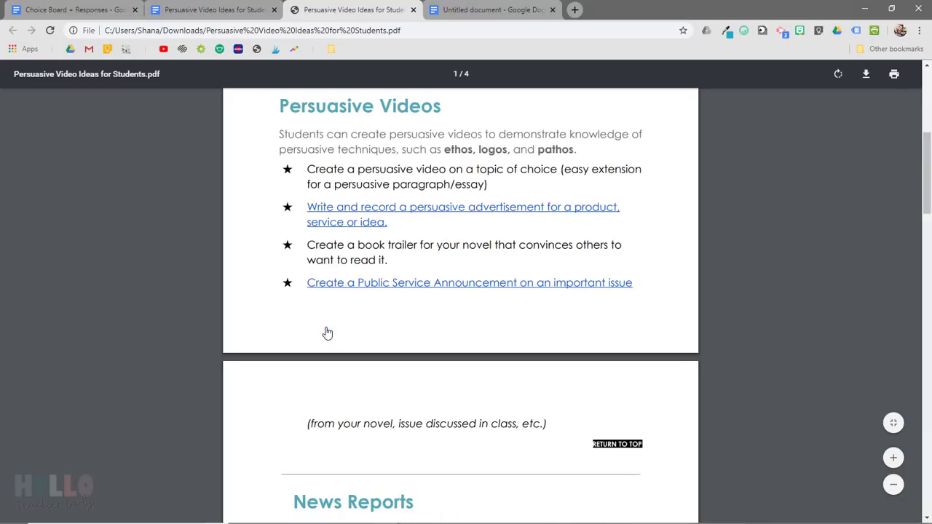
click(620, 445)
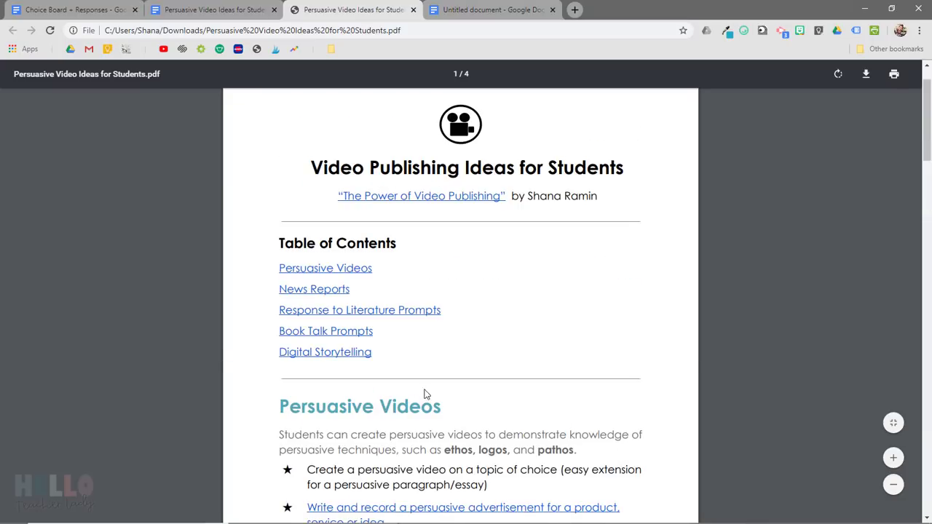
click(357, 339)
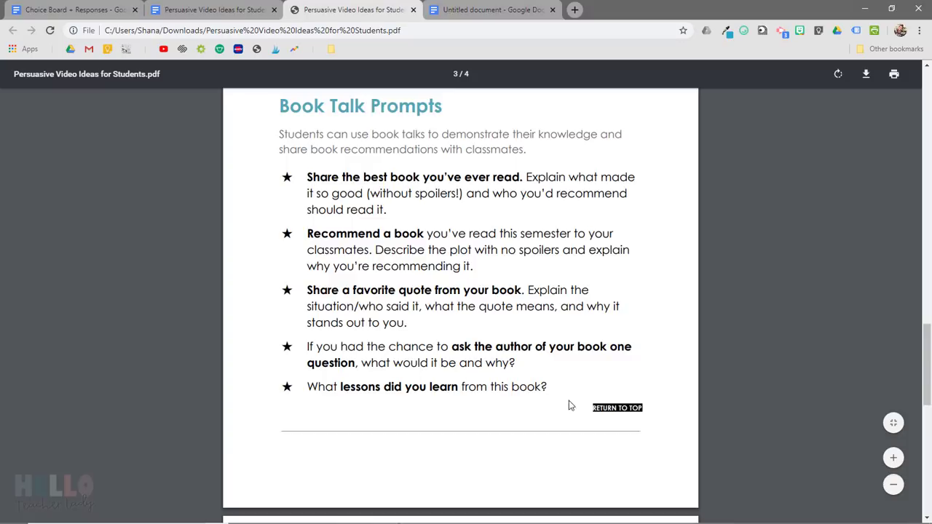
click(617, 409)
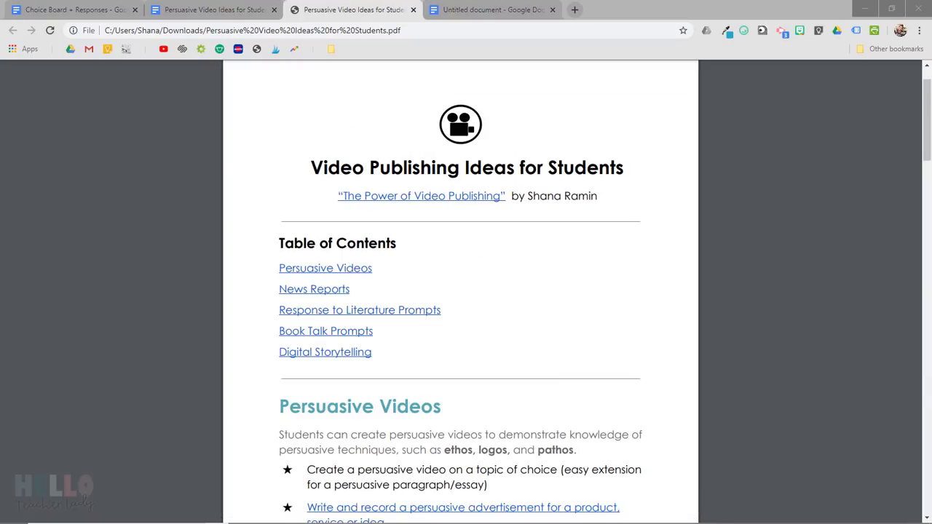
Step: In the untitled document, link "Quisque a molestie eros" in the first body paragraph to the heading "I am a heading 2"
click(488, 10)
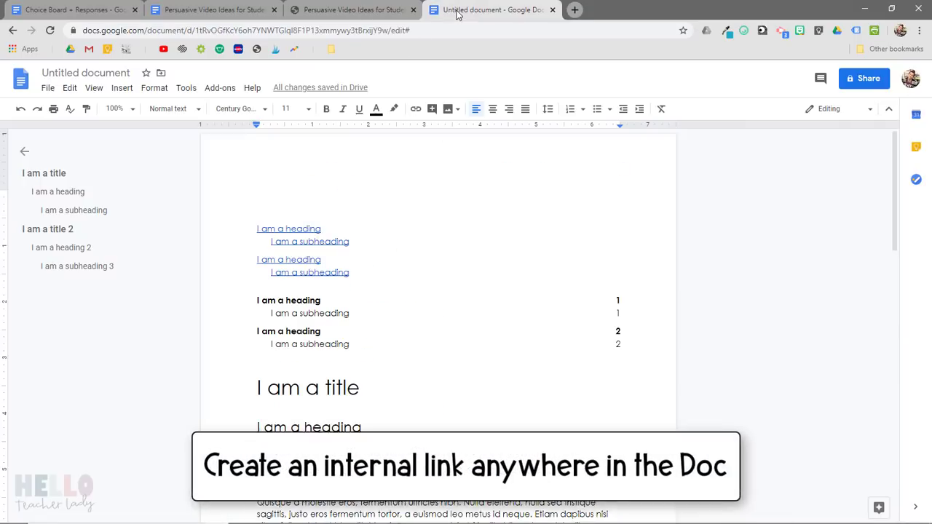
scroll(246, 274, down, 3)
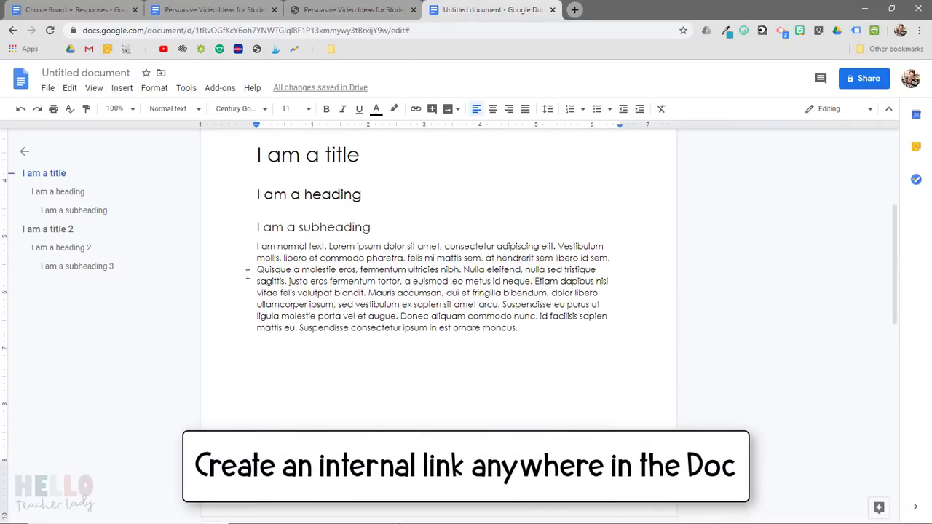
drag(256, 269, 356, 270)
right_click(348, 270)
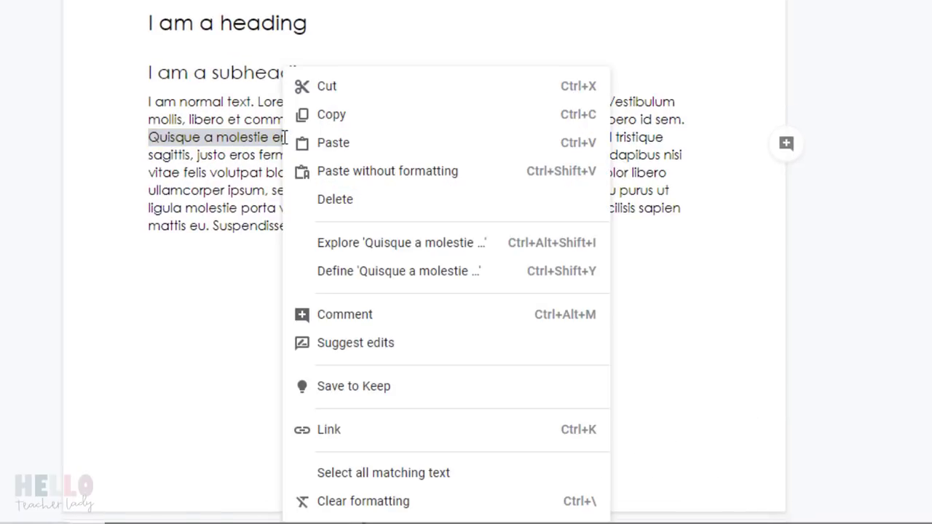
click(368, 437)
click(245, 290)
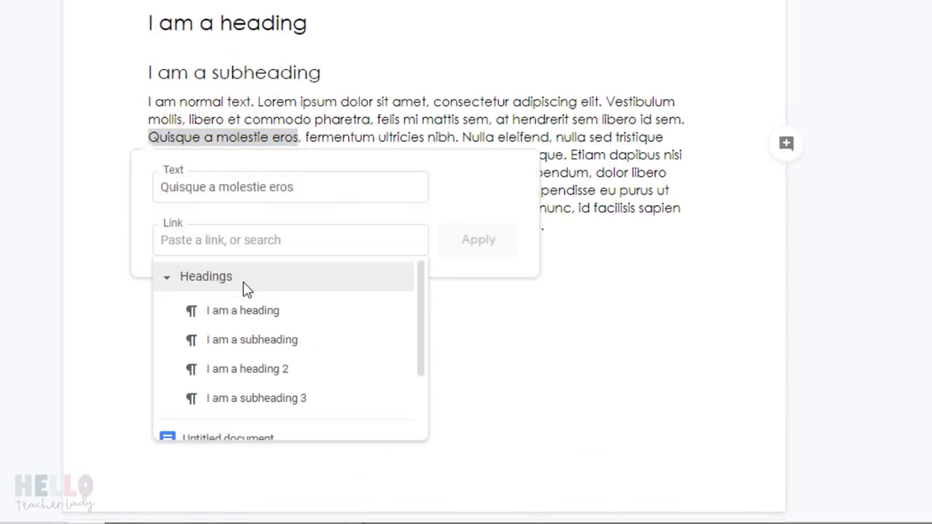
click(291, 369)
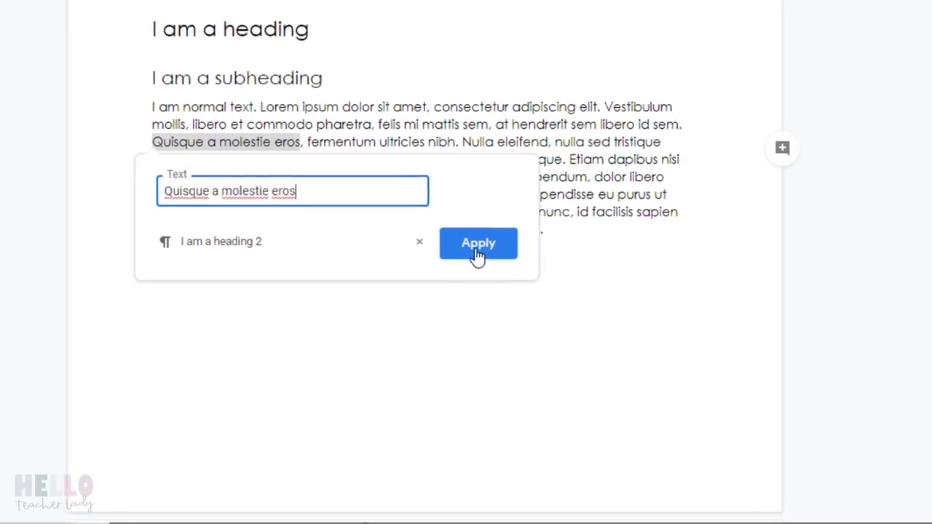
click(479, 248)
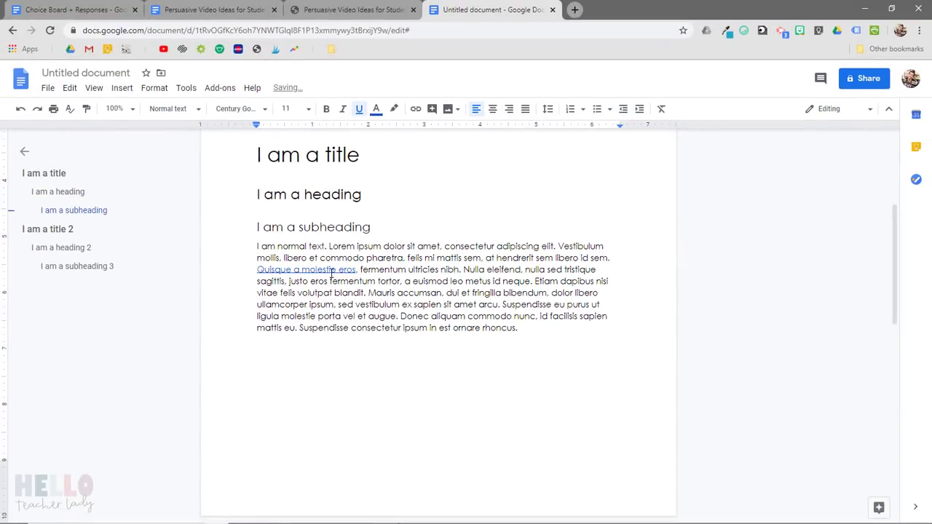
Step: Follow the internal link on "Quisque a molestie eros" to its heading
click(331, 272)
click(322, 290)
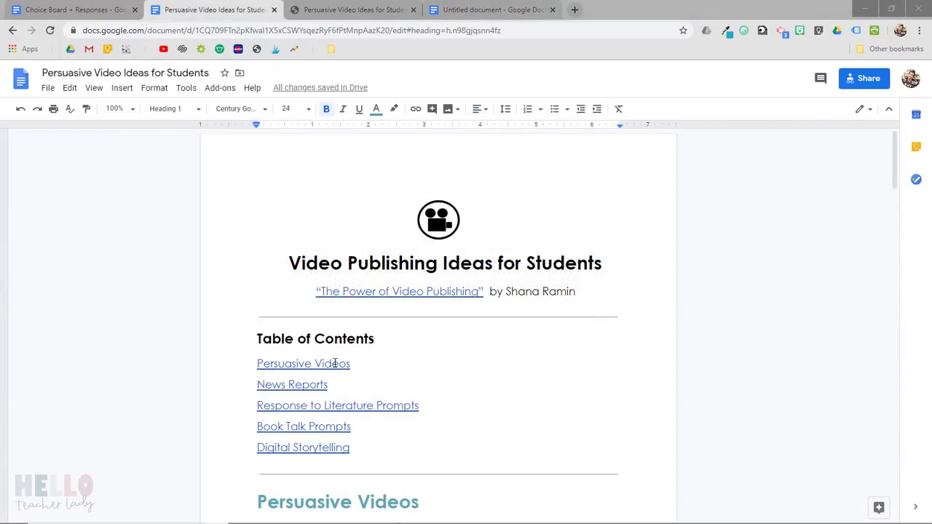
Step: Follow the Persuasive Videos link in the table of contents of the Persuasive Video Ideas for Students document
click(333, 366)
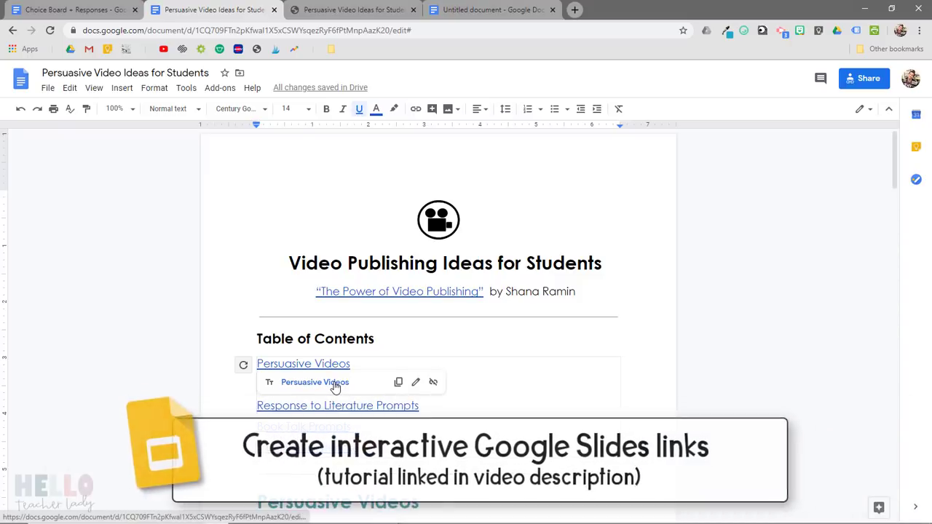
click(335, 385)
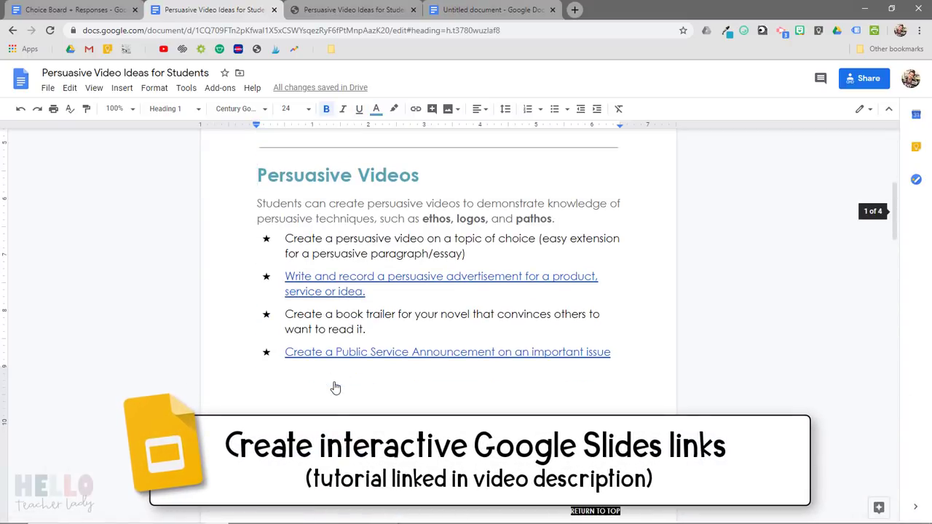